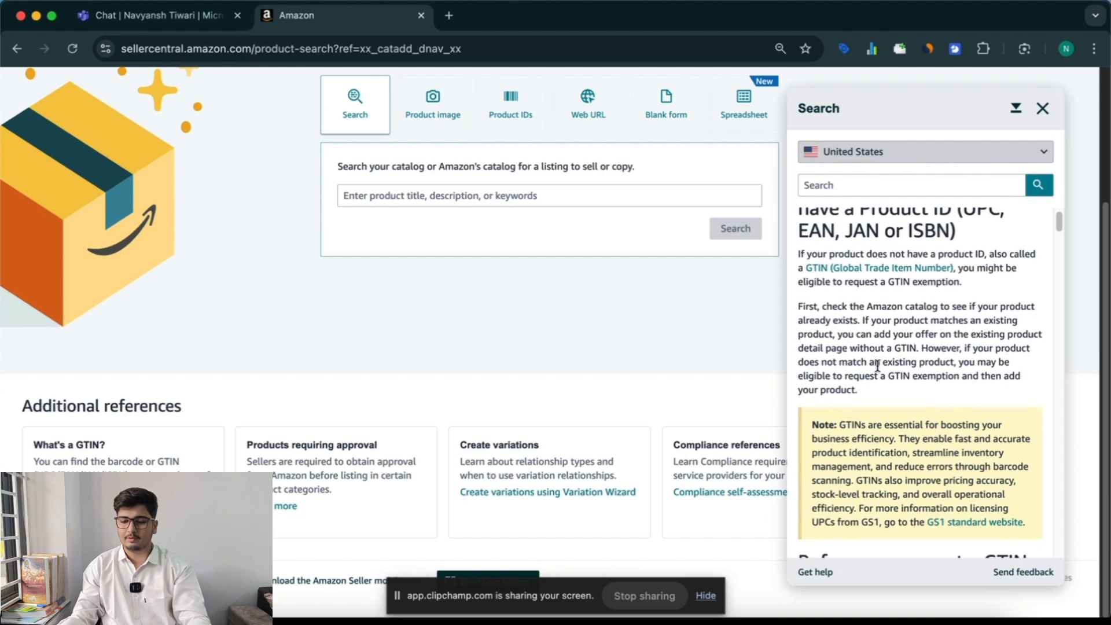
Read the help article's introduction to GTIN exemptions and the scenarios in which a seller can apply for one
scroll(878, 366, down, 1)
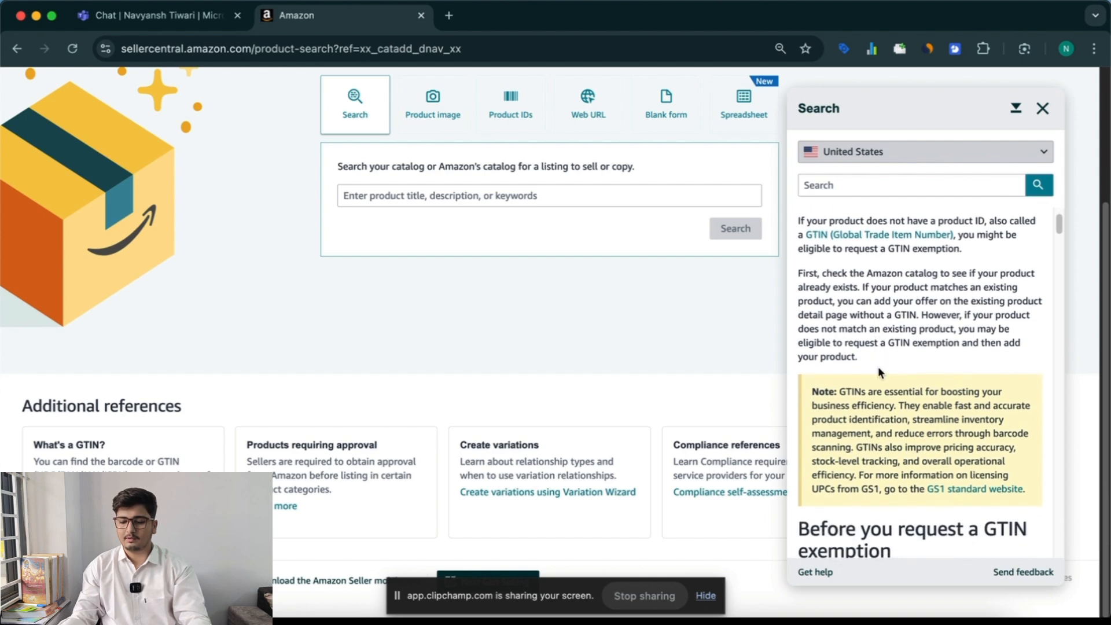
scroll(878, 366, up, 2)
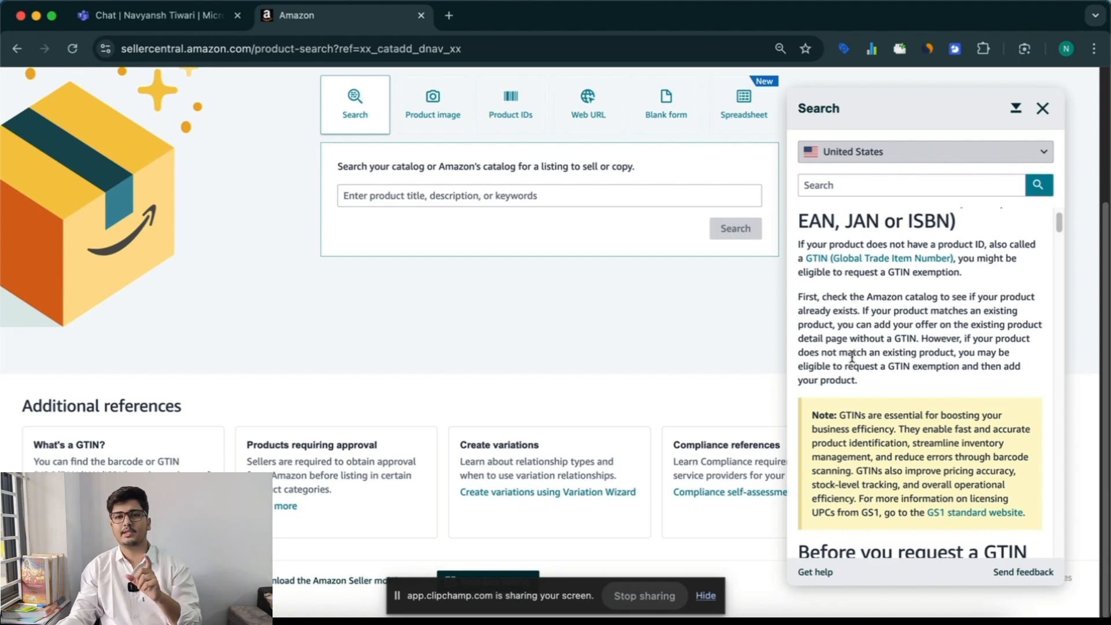
scroll(850, 356, down, 2)
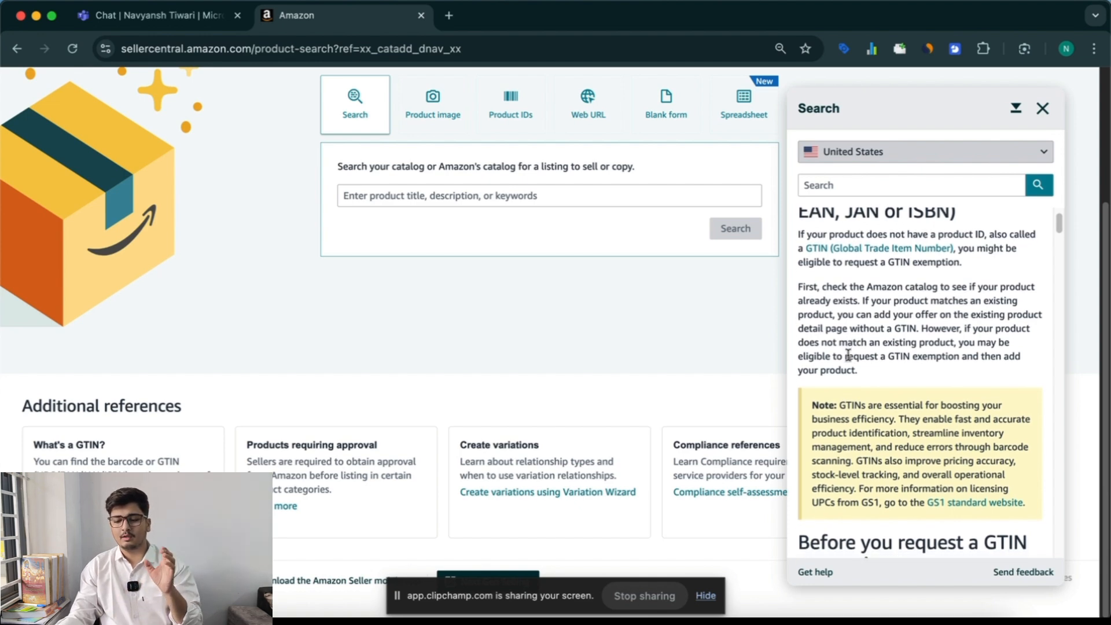
scroll(848, 355, down, 1)
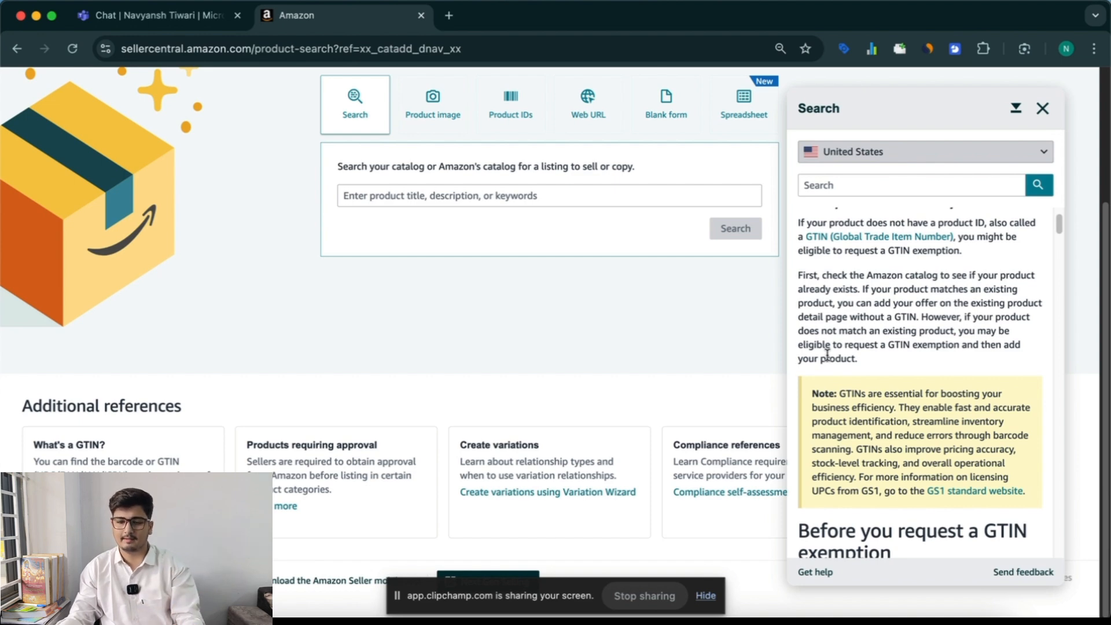
scroll(828, 354, down, 3)
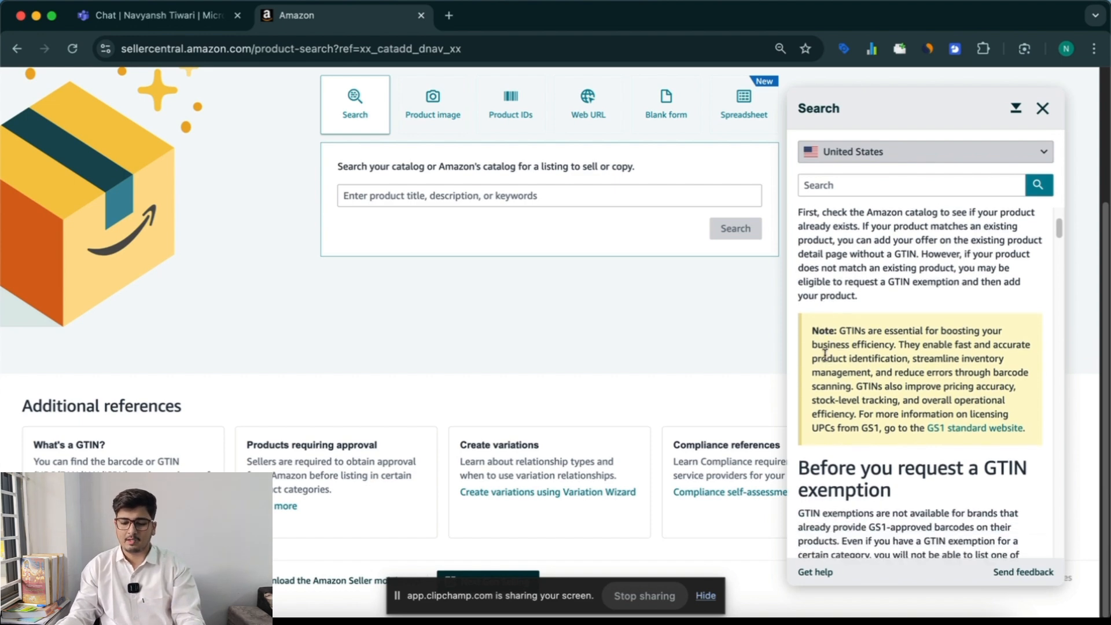
scroll(825, 354, down, 5)
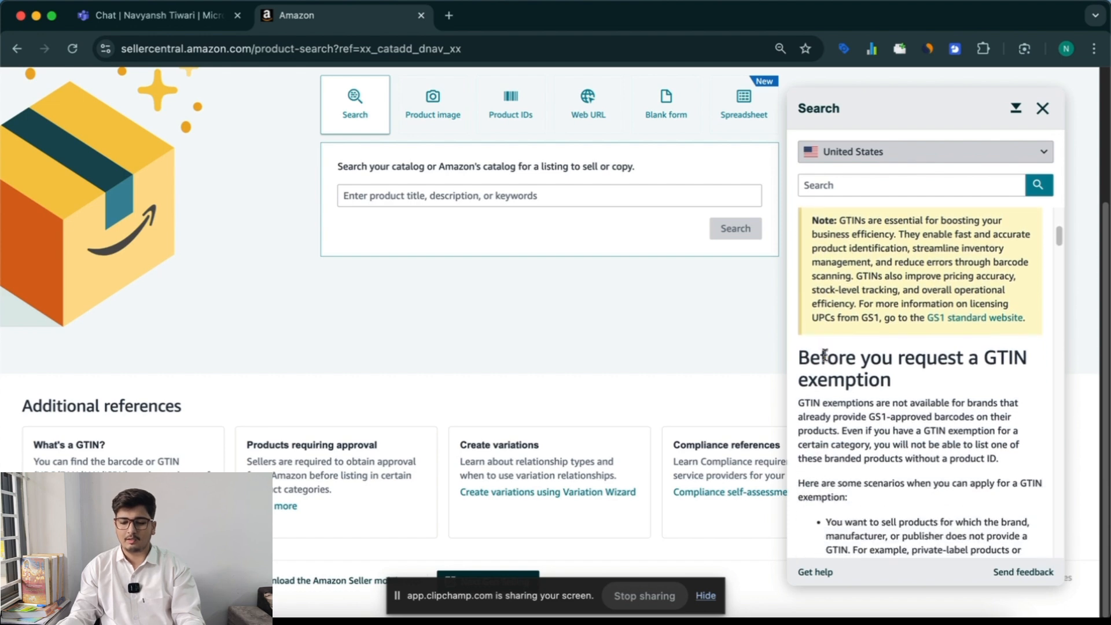
scroll(825, 355, down, 6)
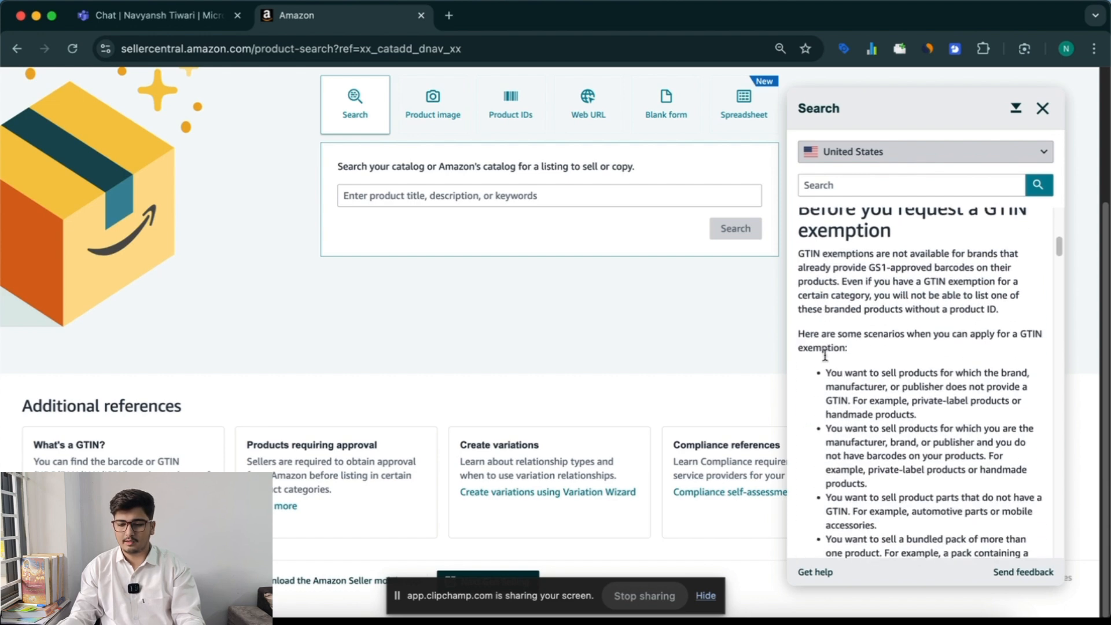
scroll(825, 355, down, 5)
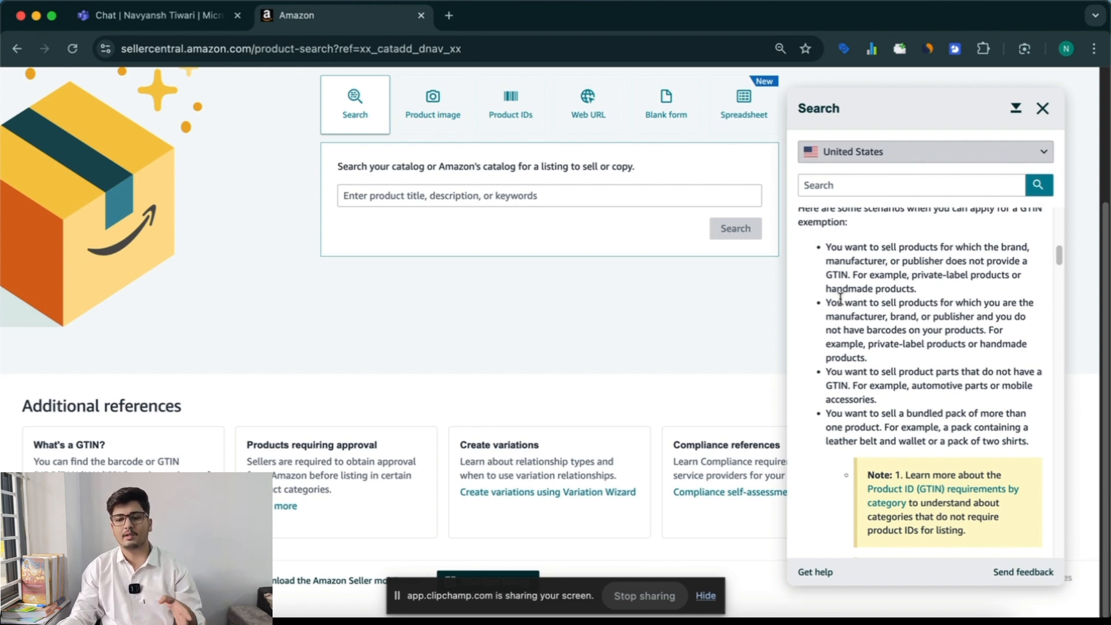
scroll(863, 339, down, 1)
scroll(866, 345, down, 4)
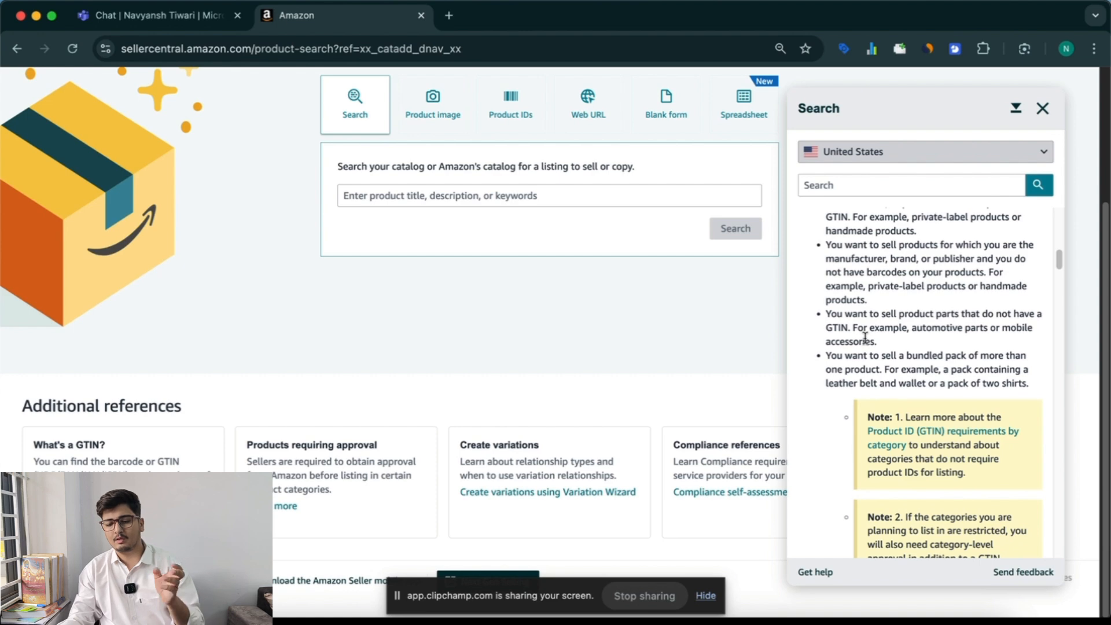
scroll(866, 338, down, 8)
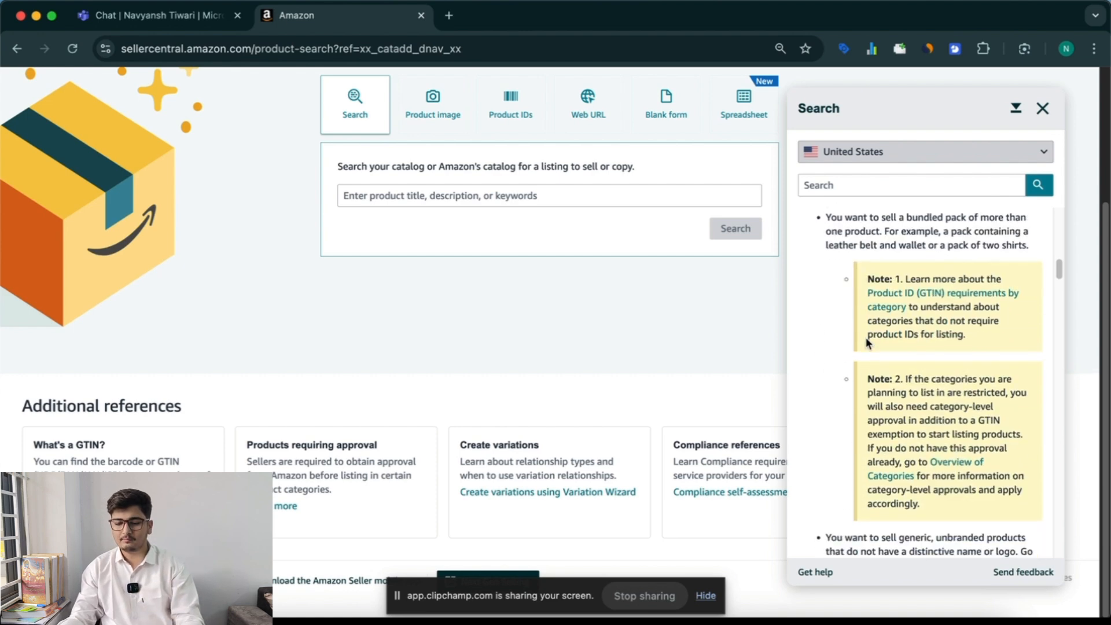
scroll(866, 337, down, 4)
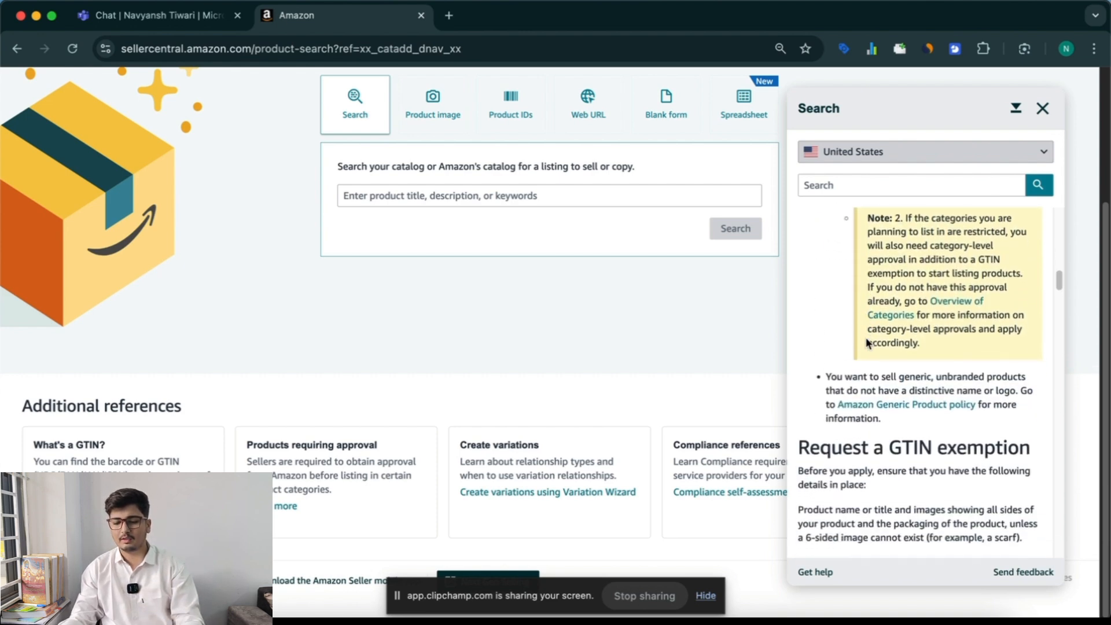
Read the image and branding guidelines for requesting a GTIN exemption, along with the numbered application steps
scroll(868, 343, down, 7)
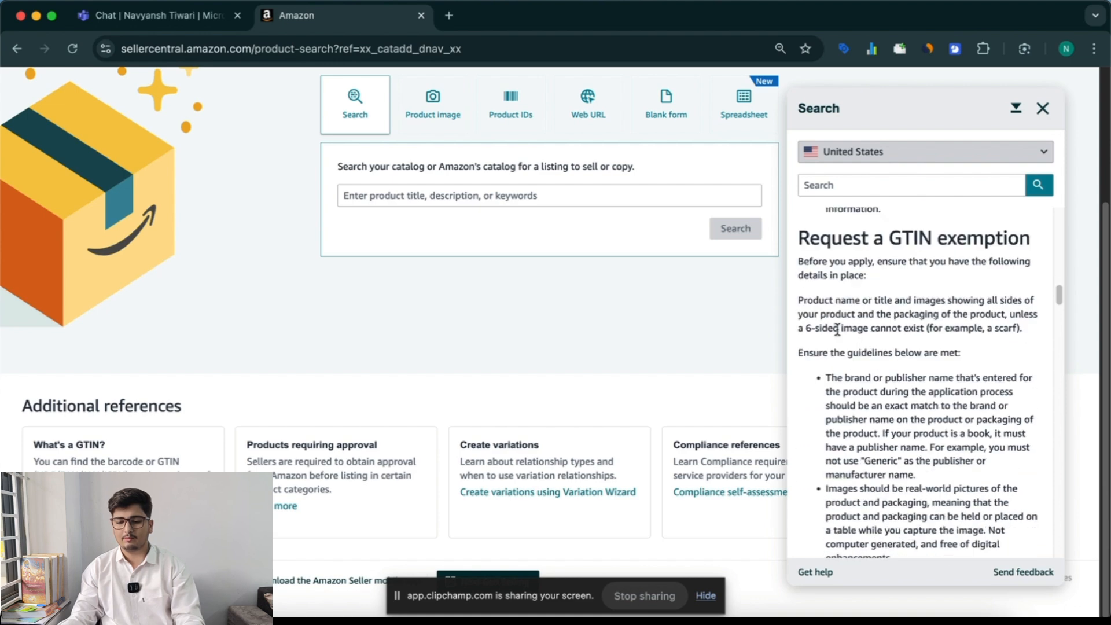
scroll(963, 295, down, 1)
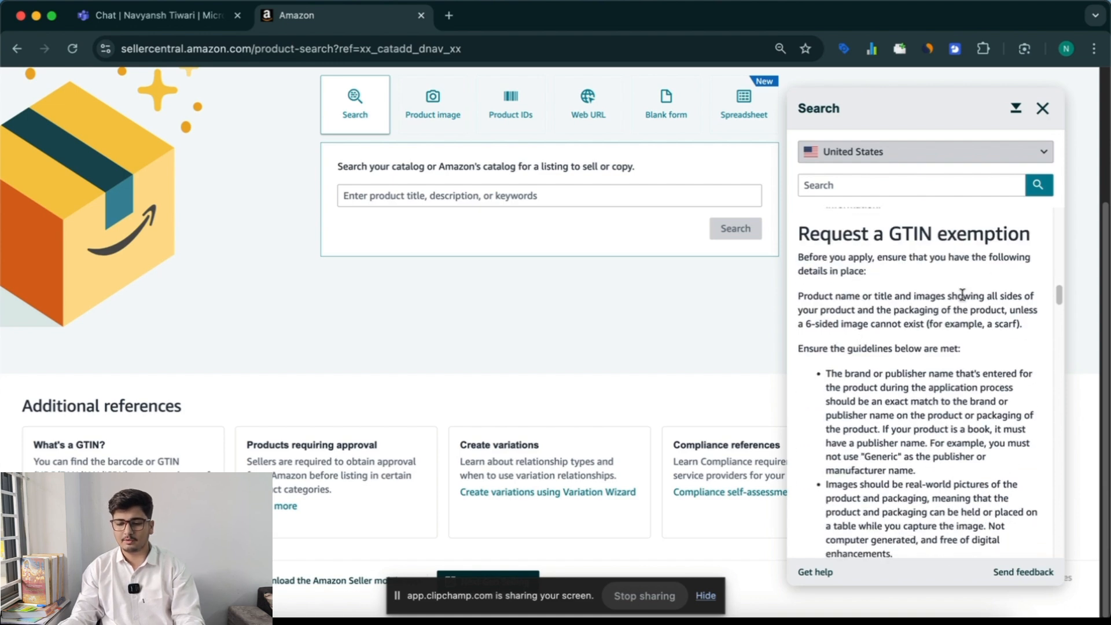
scroll(852, 354, down, 3)
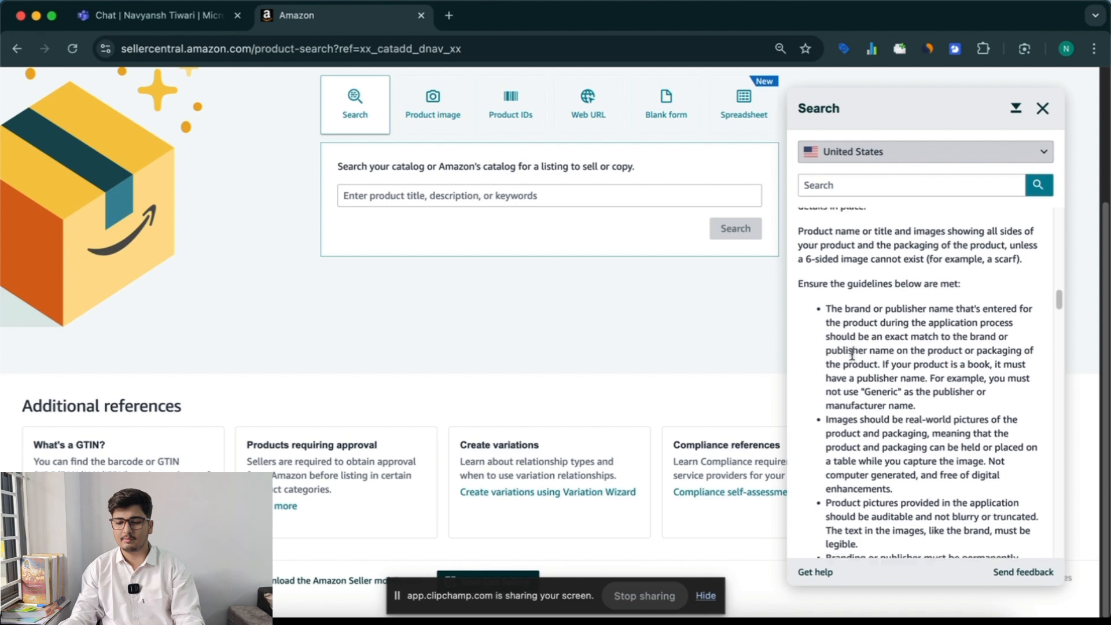
scroll(852, 354, down, 10)
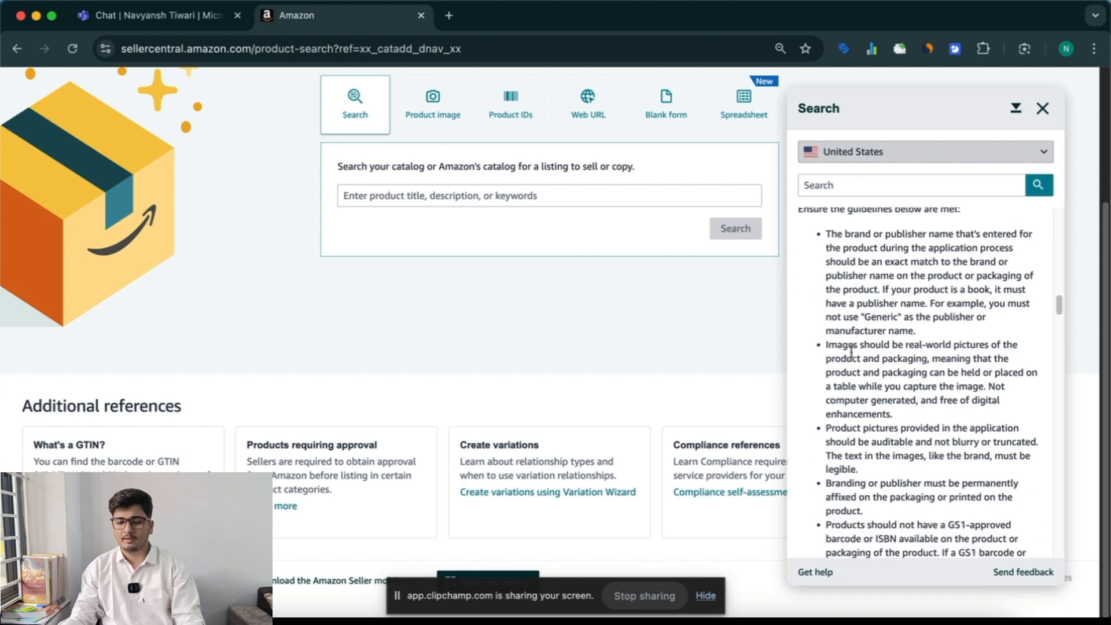
scroll(852, 352, down, 15)
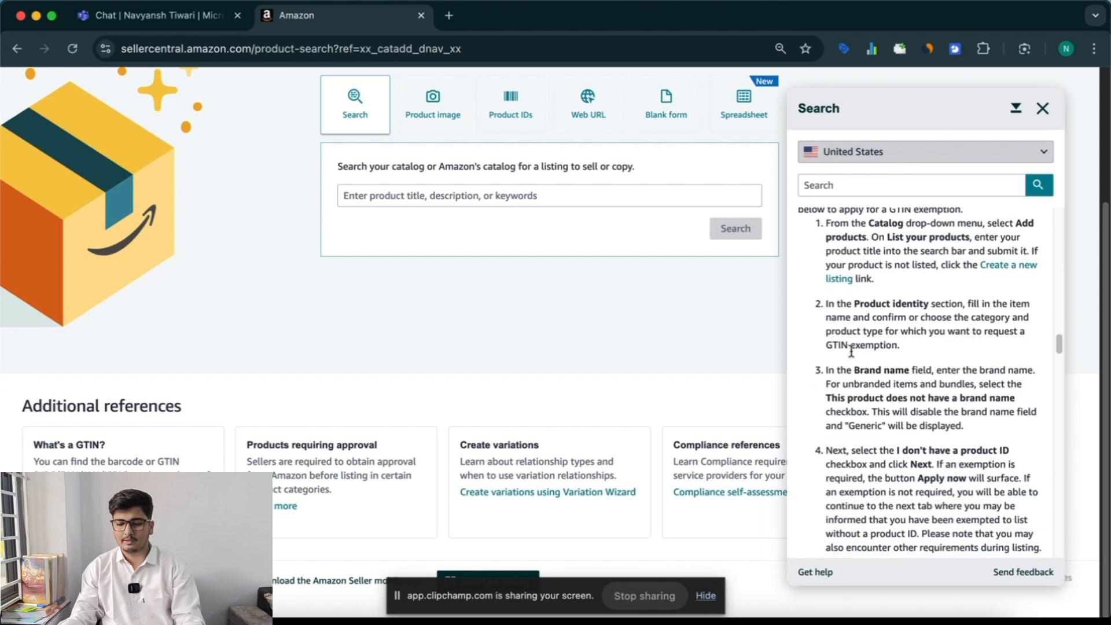
scroll(852, 351, down, 10)
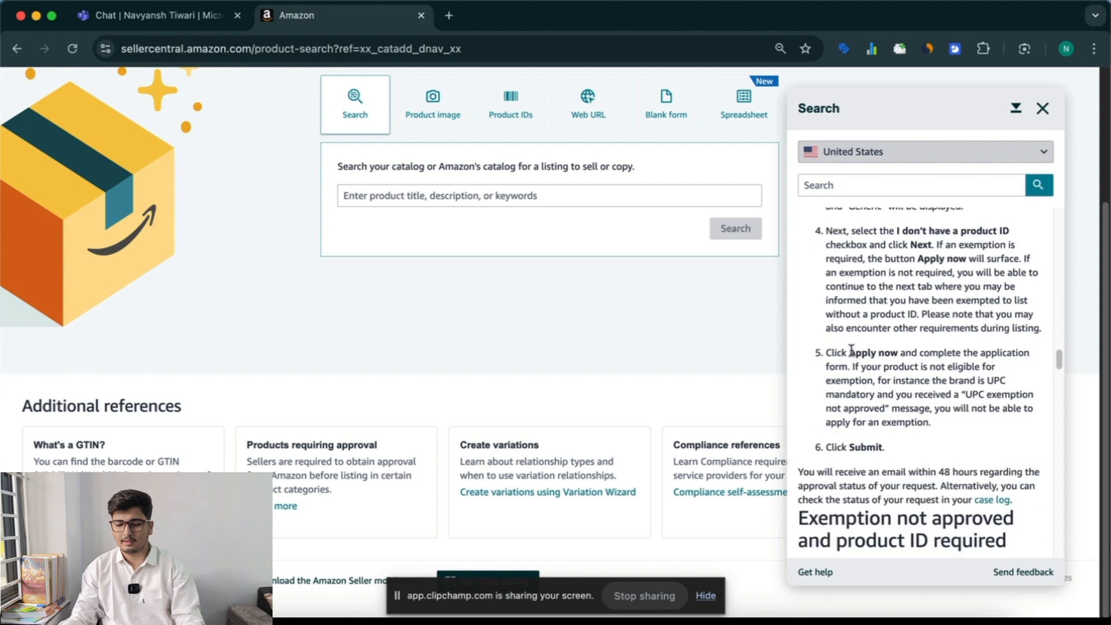
Return to the first application step in the help article and open its link for creating a new listing
scroll(988, 451, up, 5)
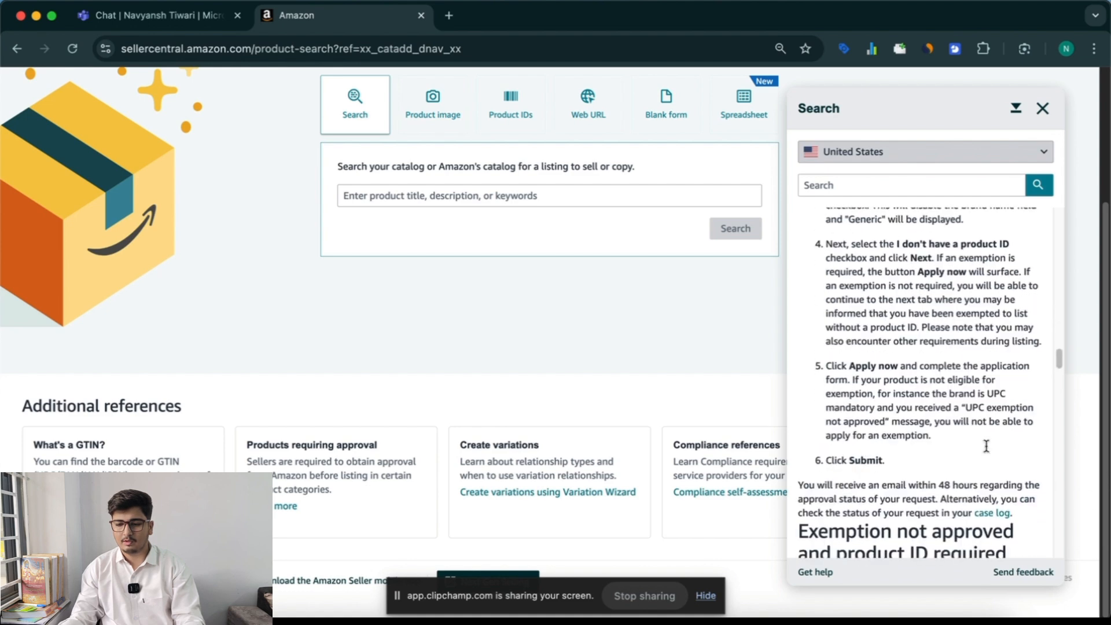
scroll(987, 446, up, 5)
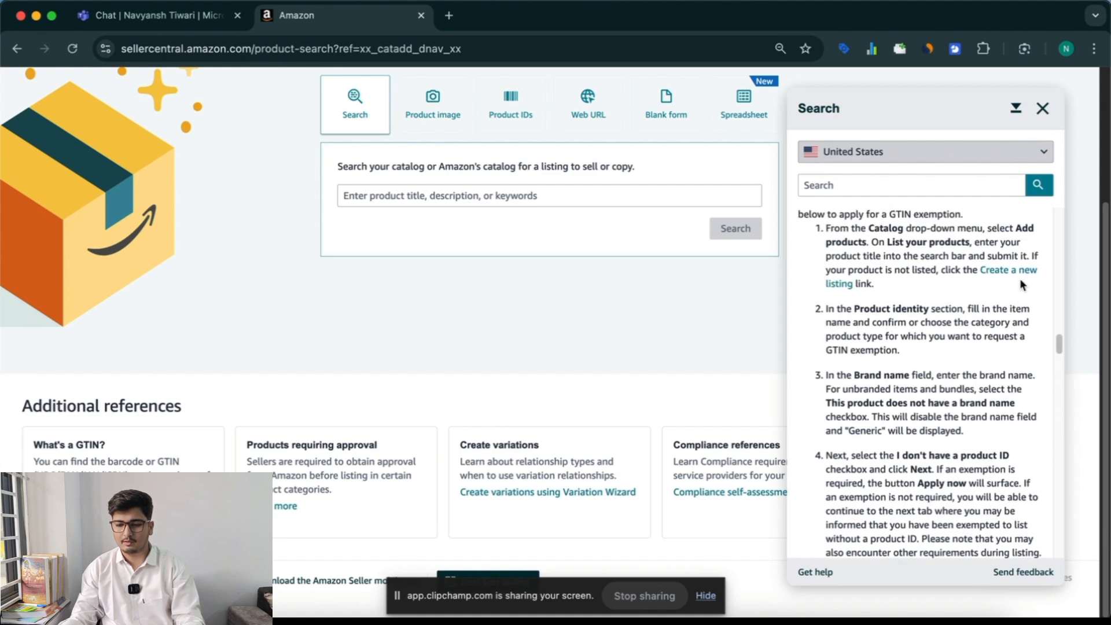
click(1018, 279)
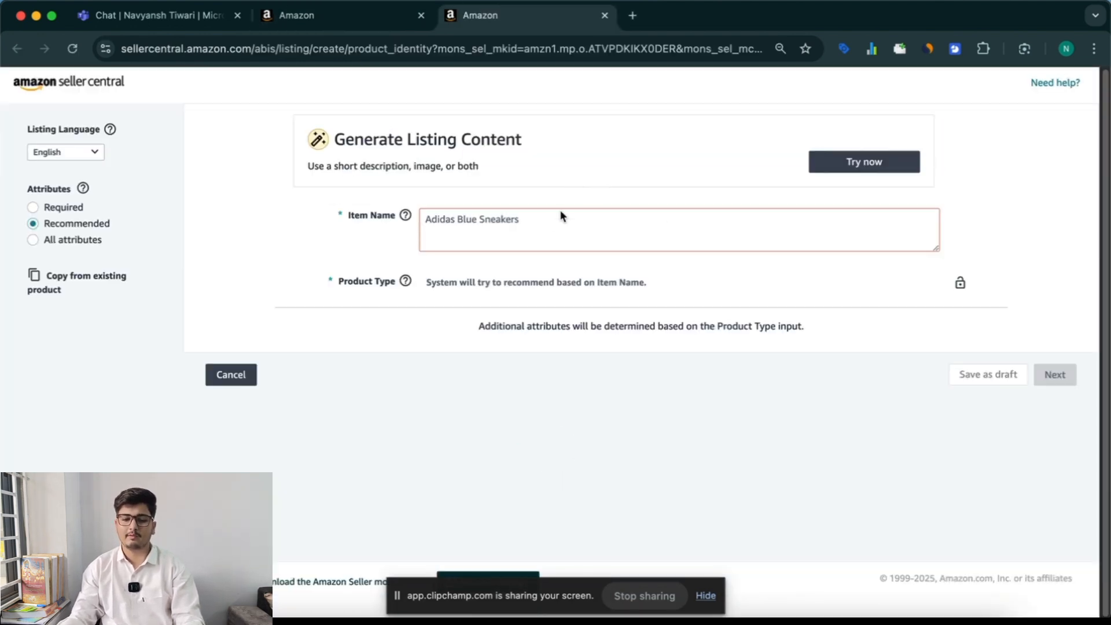
Enter Sun Glasses as the item name and confirm Sunglasses as the recommended product type
click(551, 231)
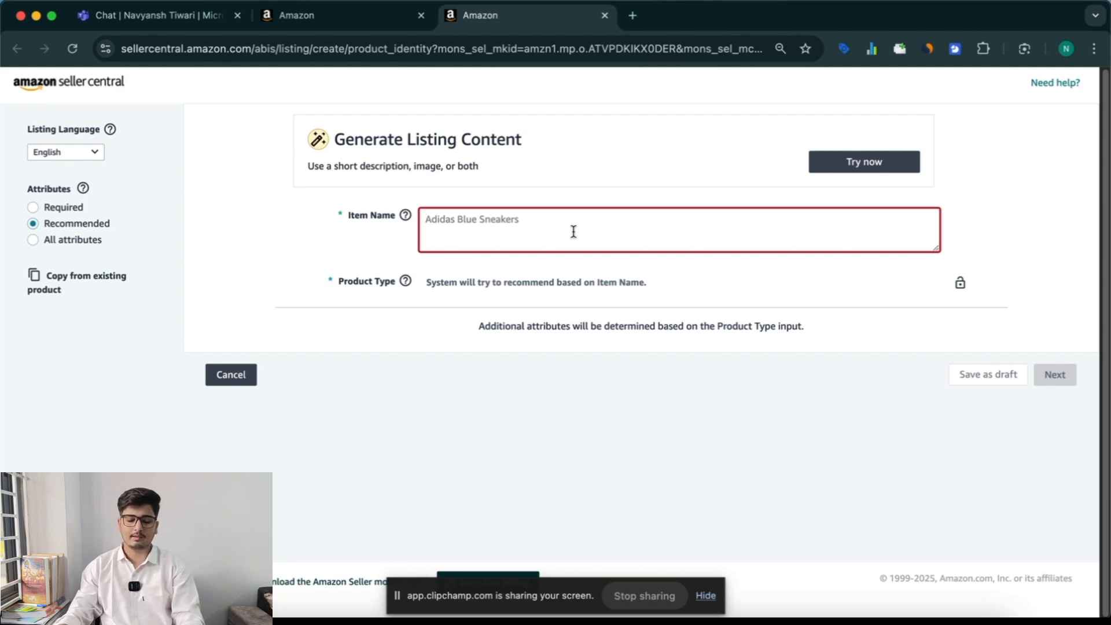
text(Sun Glasses)
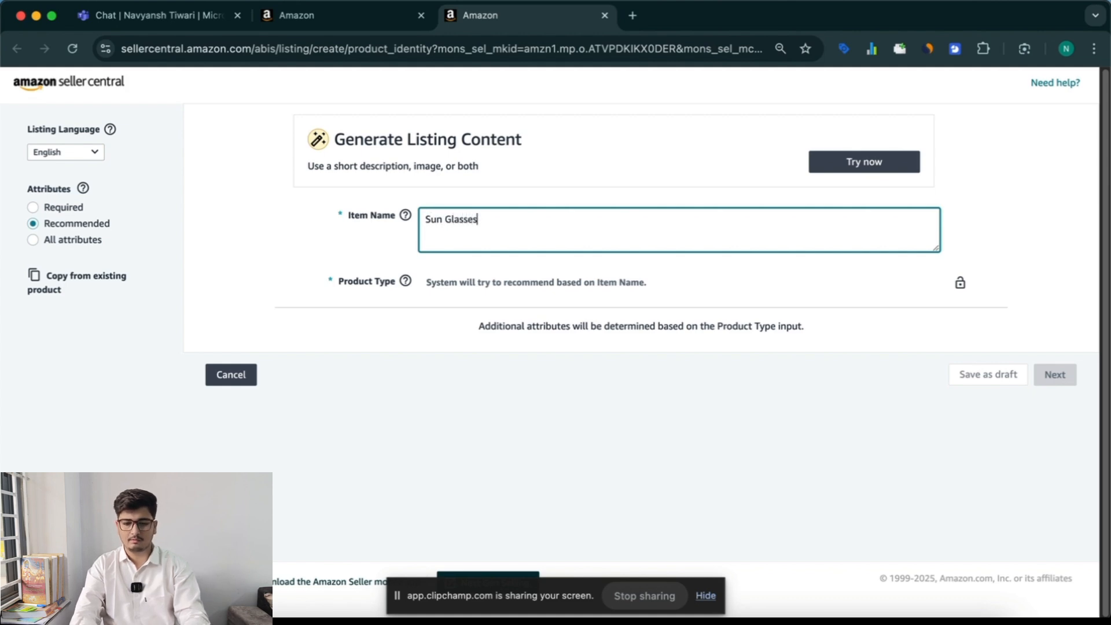
click(667, 377)
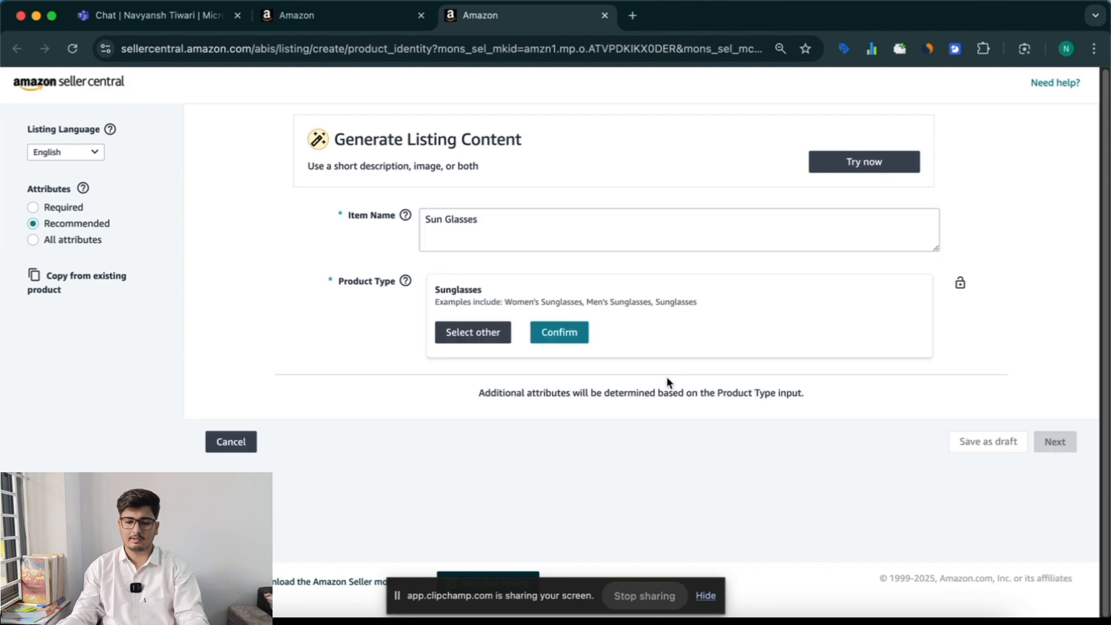
click(567, 334)
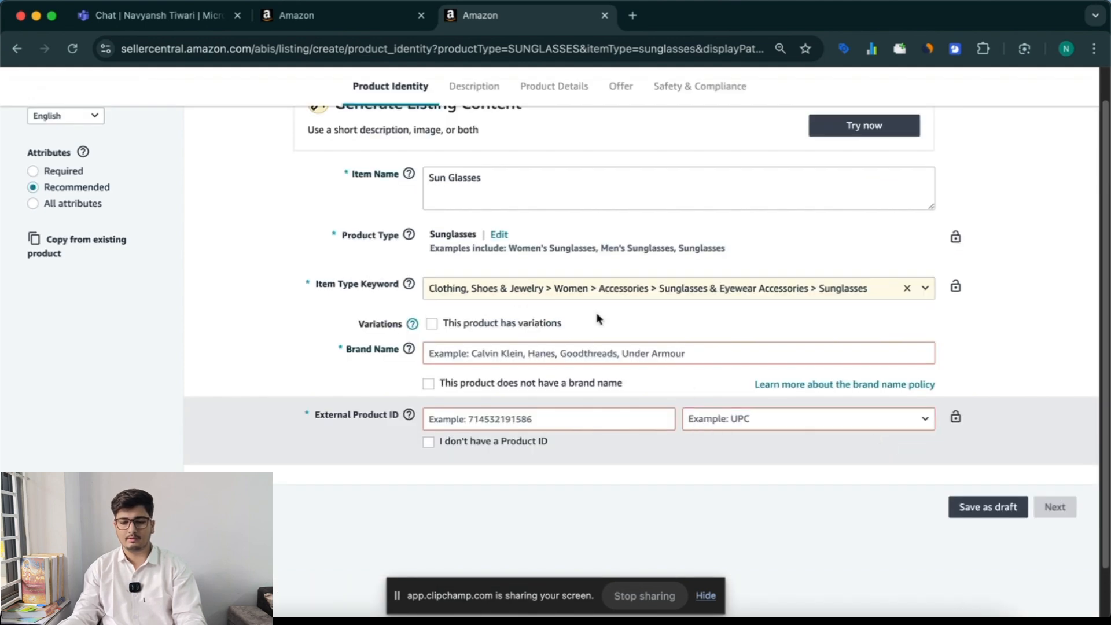
Declare that the product has no brand name and that there is no Product ID for it
click(529, 184)
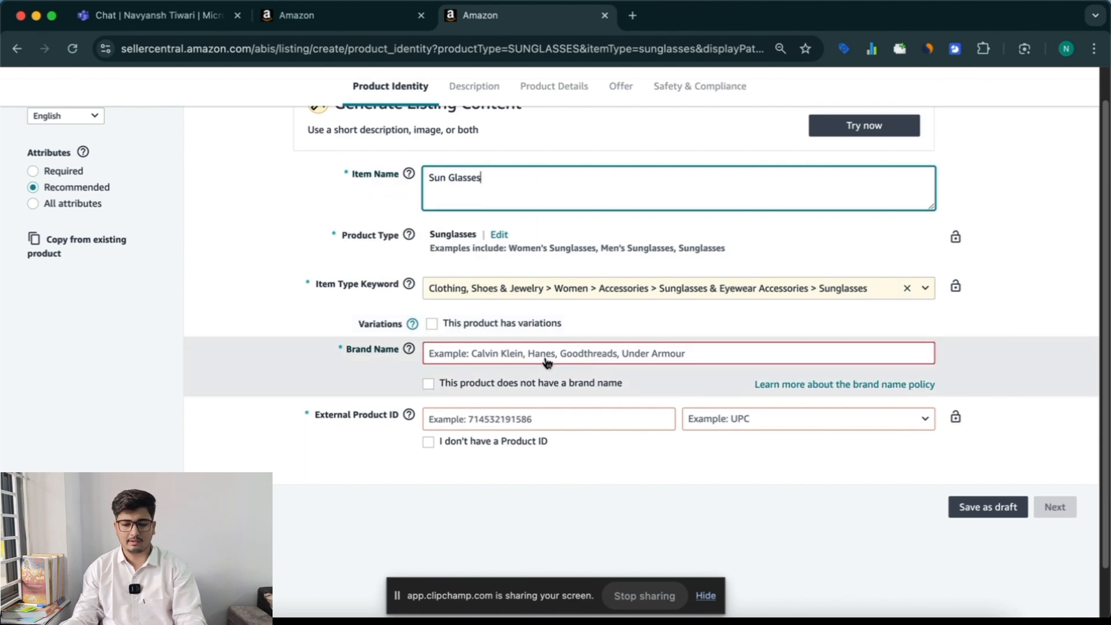
click(494, 386)
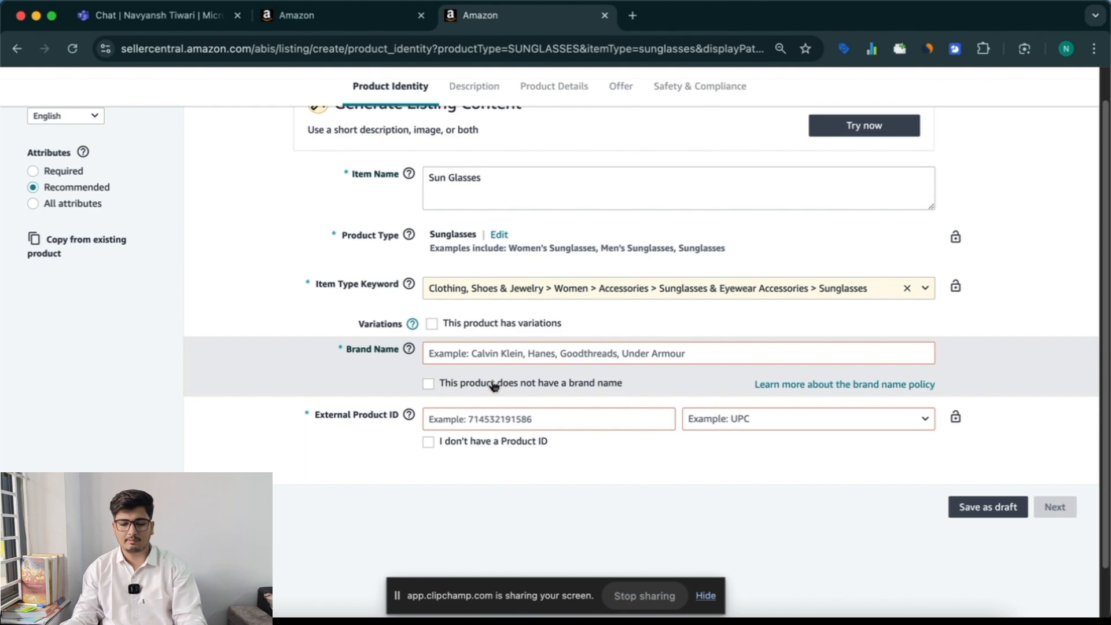
click(429, 384)
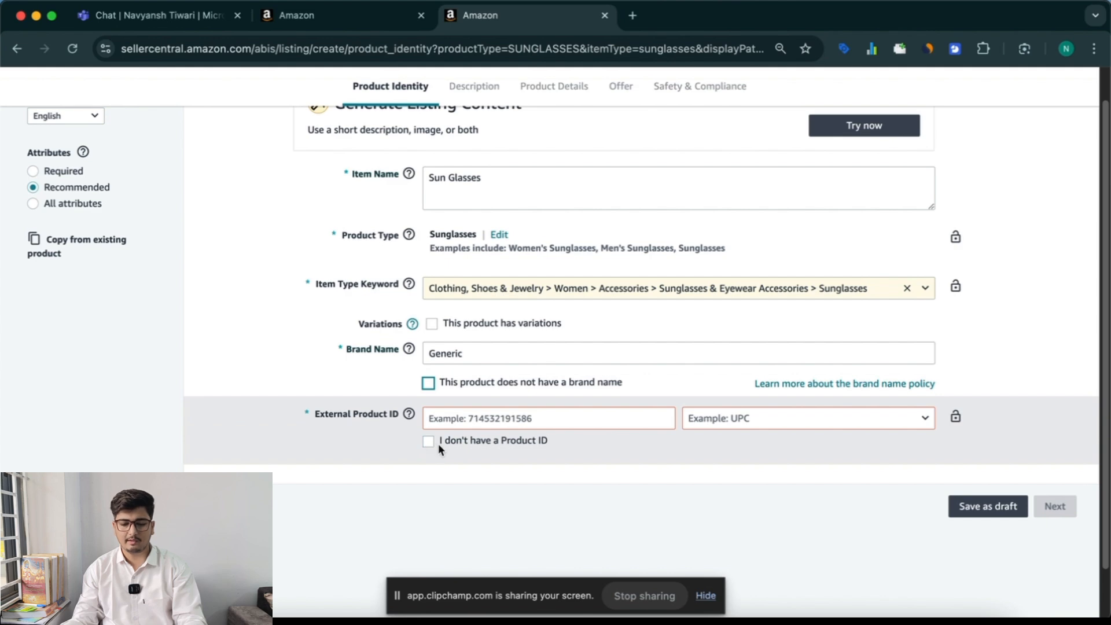
click(429, 443)
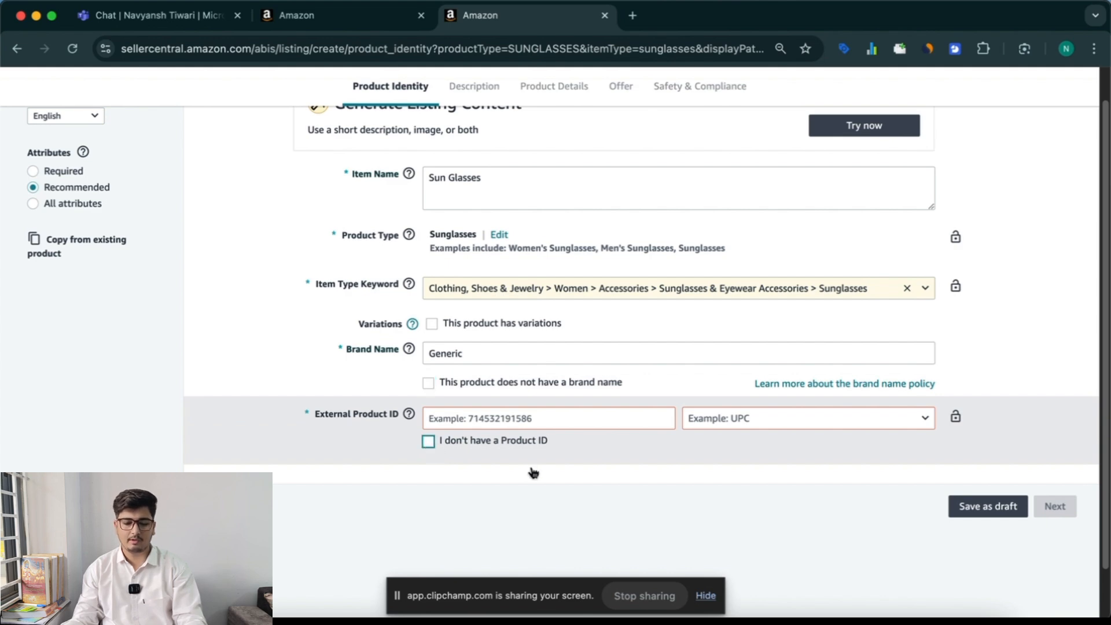
click(429, 443)
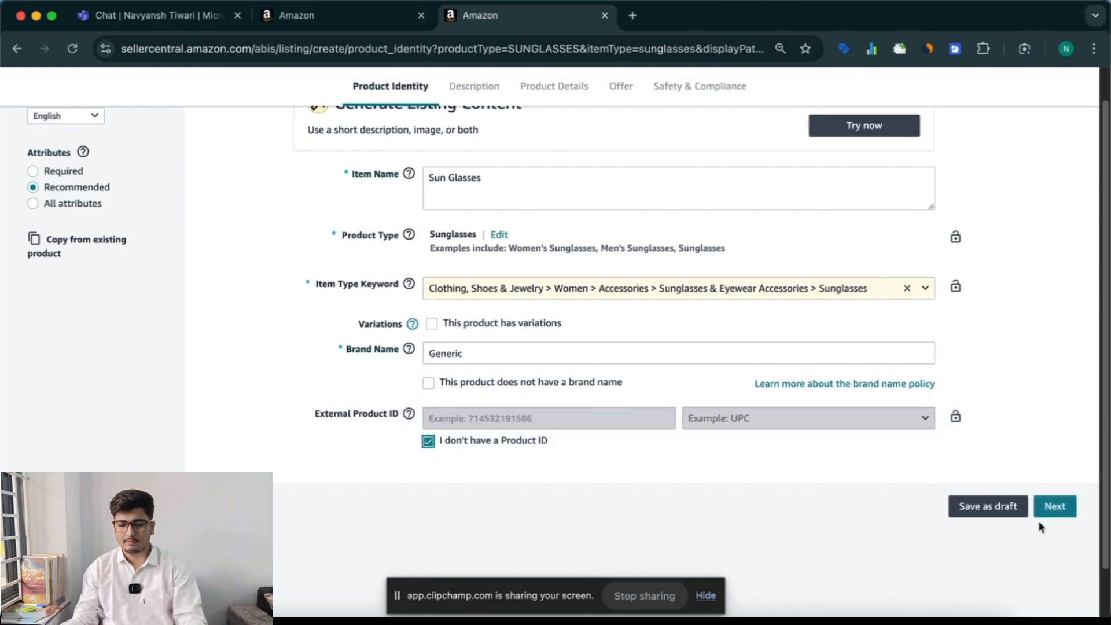
Proceed from the product identity details to the Description section and dismiss the UPC exemption notice
click(1067, 514)
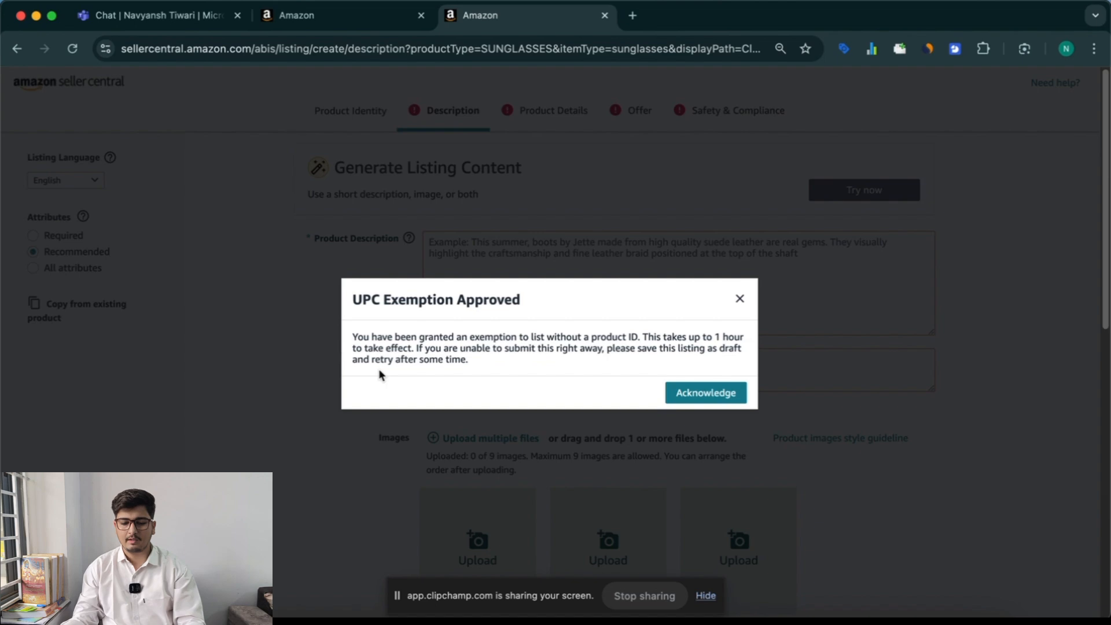
click(740, 298)
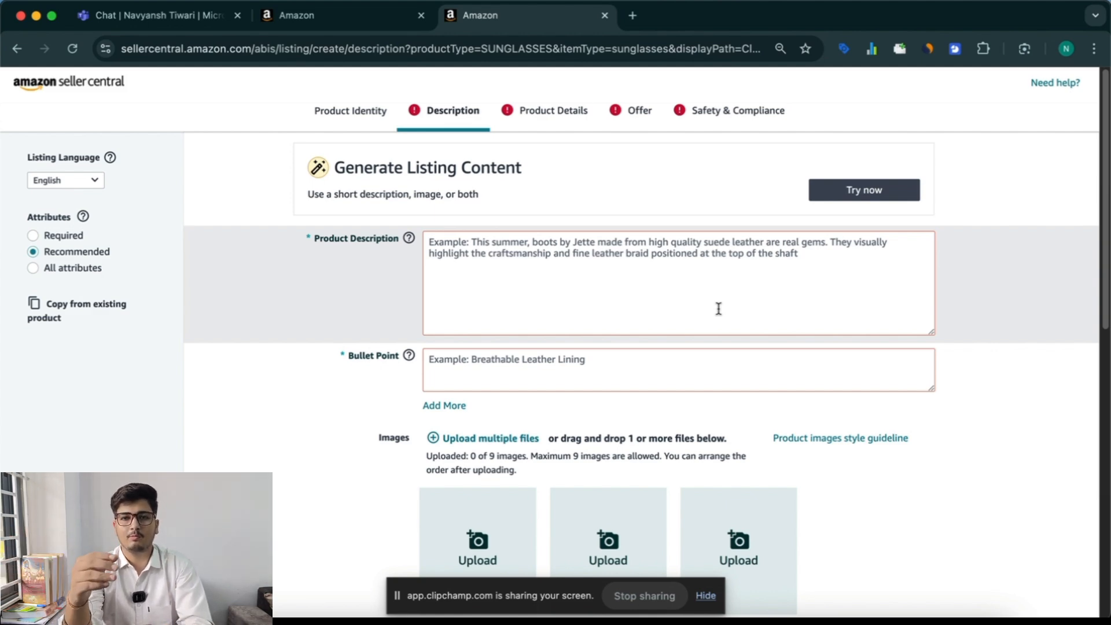
Review the Description section's product description, bullet point and image upload fields, down to the draft and submission options
scroll(554, 372, down, 1)
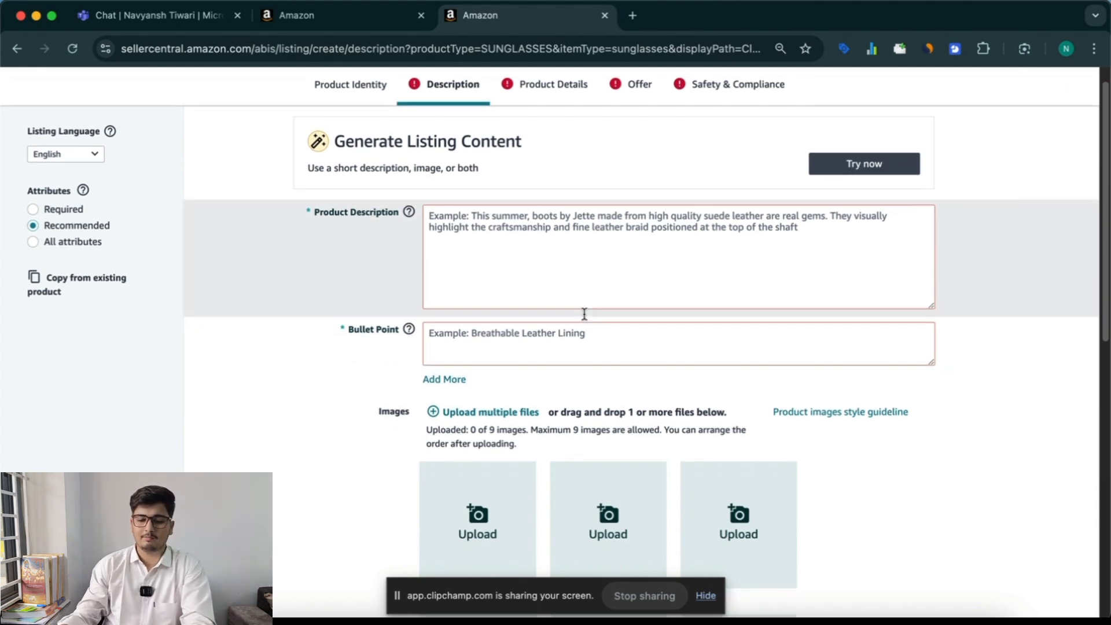
scroll(525, 300, down, 1)
click(511, 236)
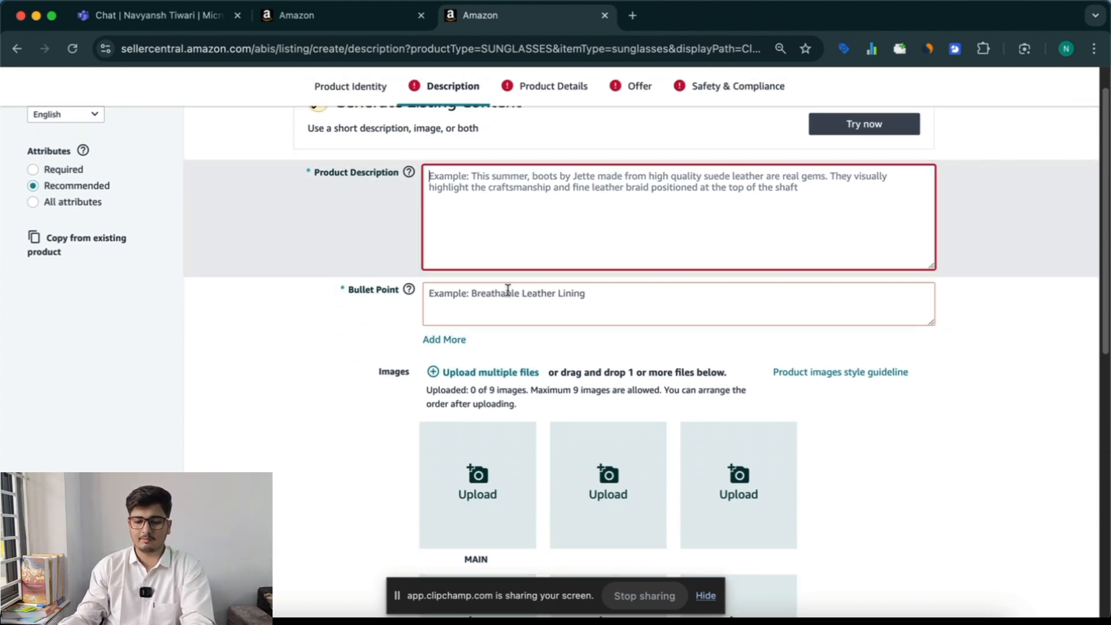
scroll(508, 290, down, 4)
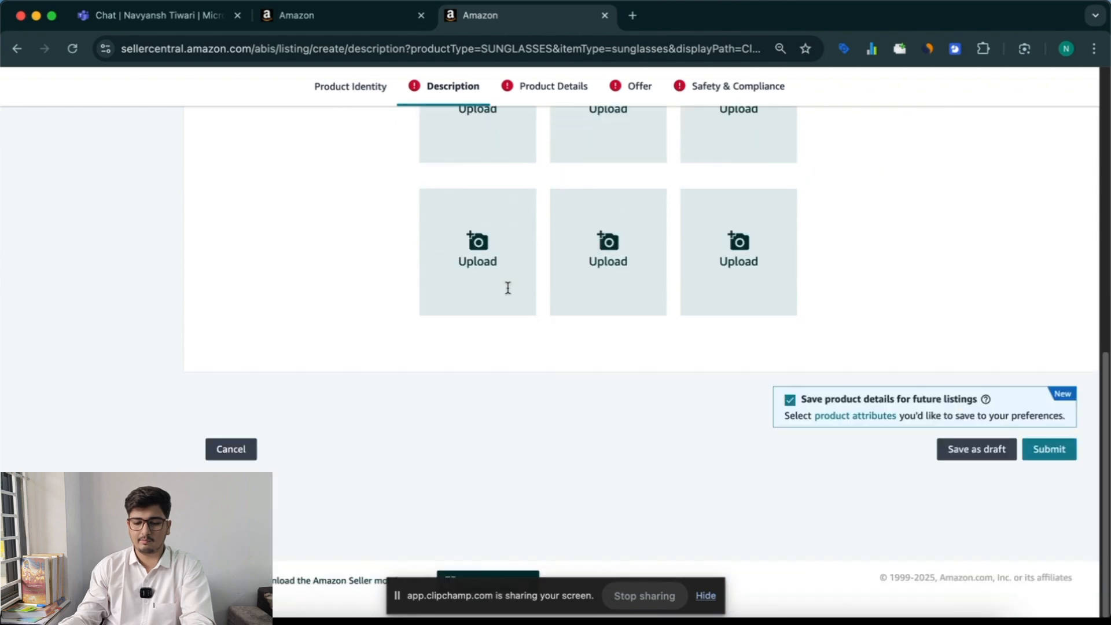
scroll(717, 350, up, 10)
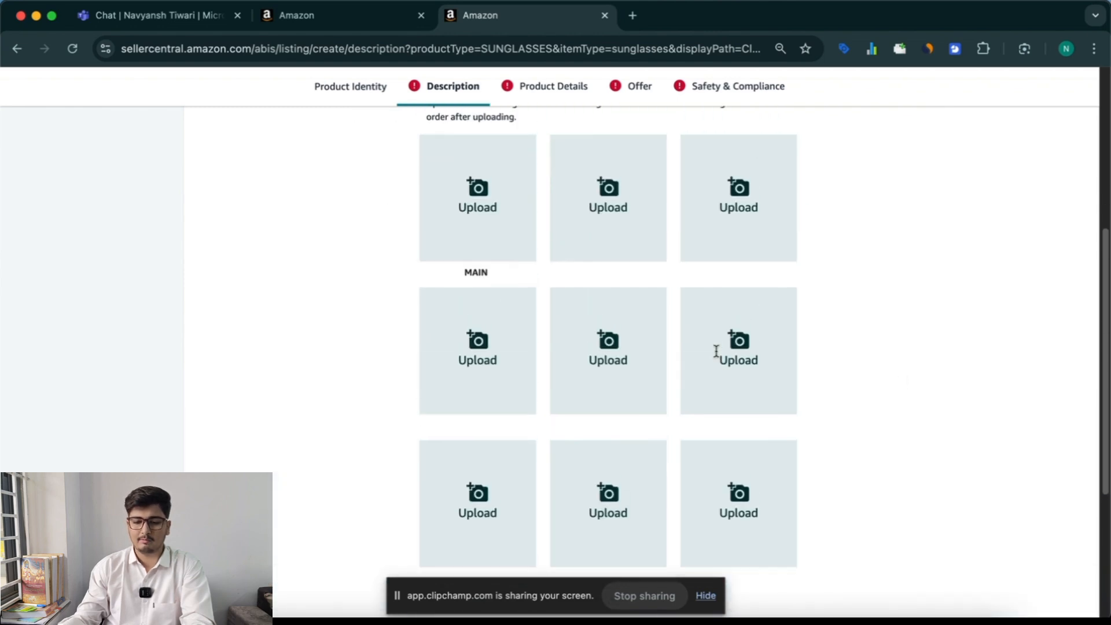
scroll(717, 351, up, 5)
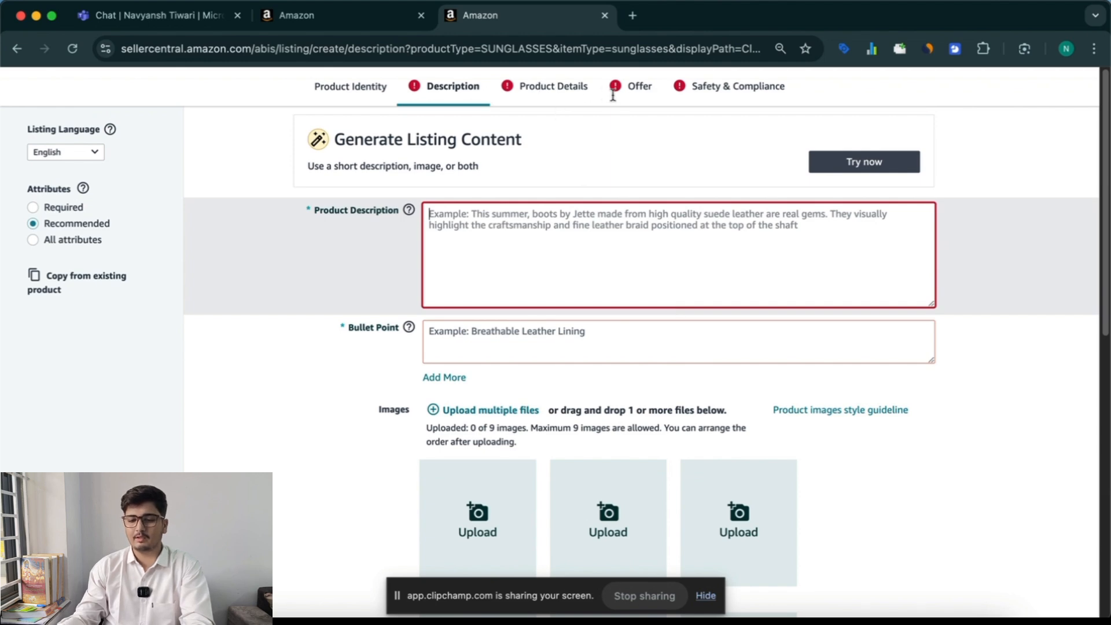
scroll(949, 409, down, 15)
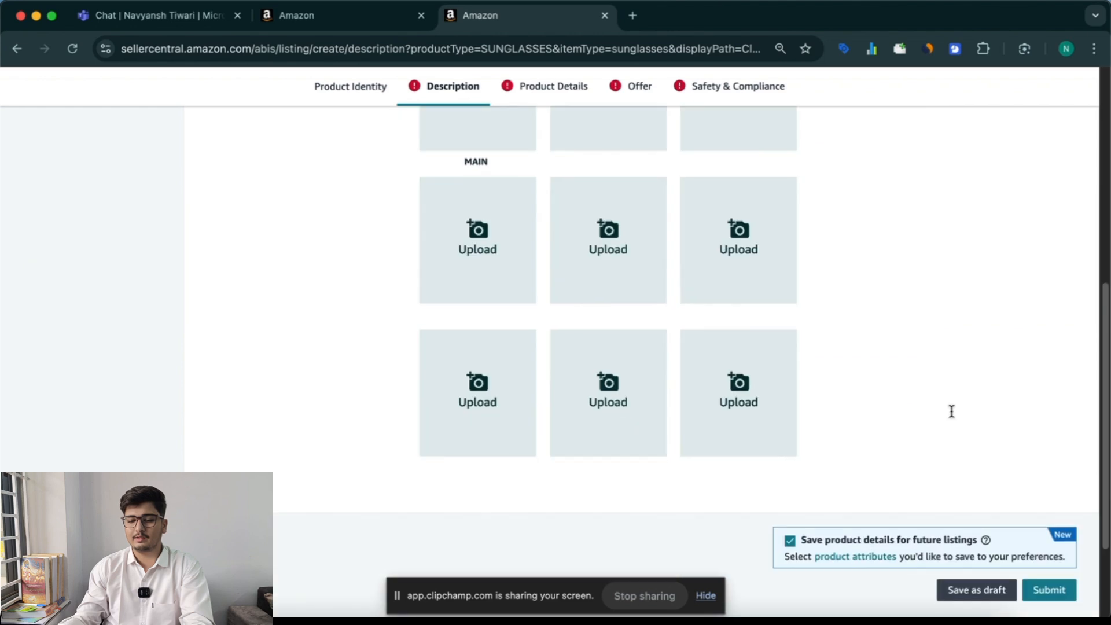